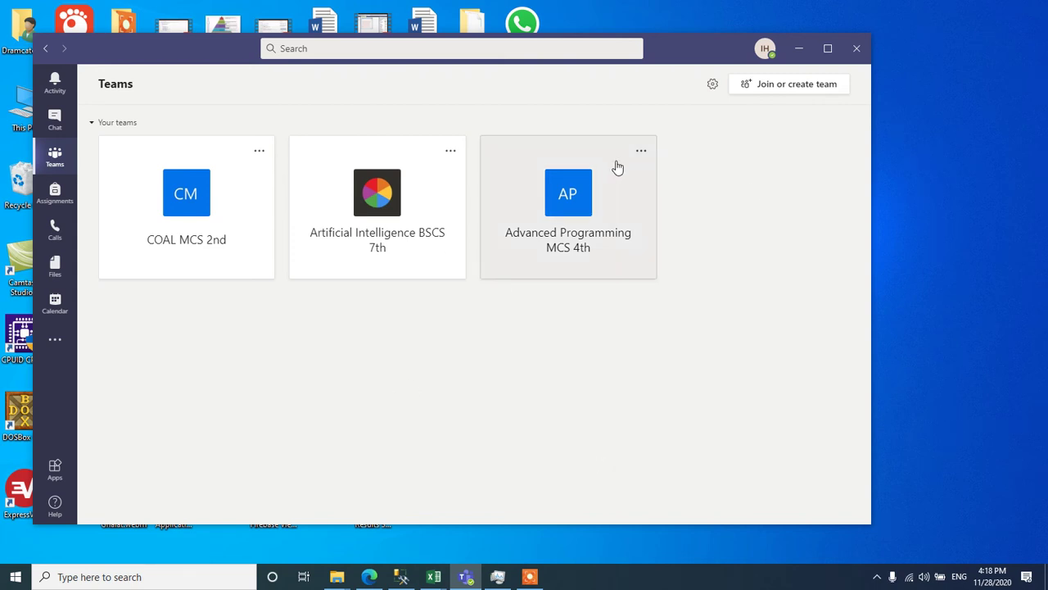
Open the Add member dialog for the Artificial Intelligence BSCS 7th team from its options menu
left_click(421, 221)
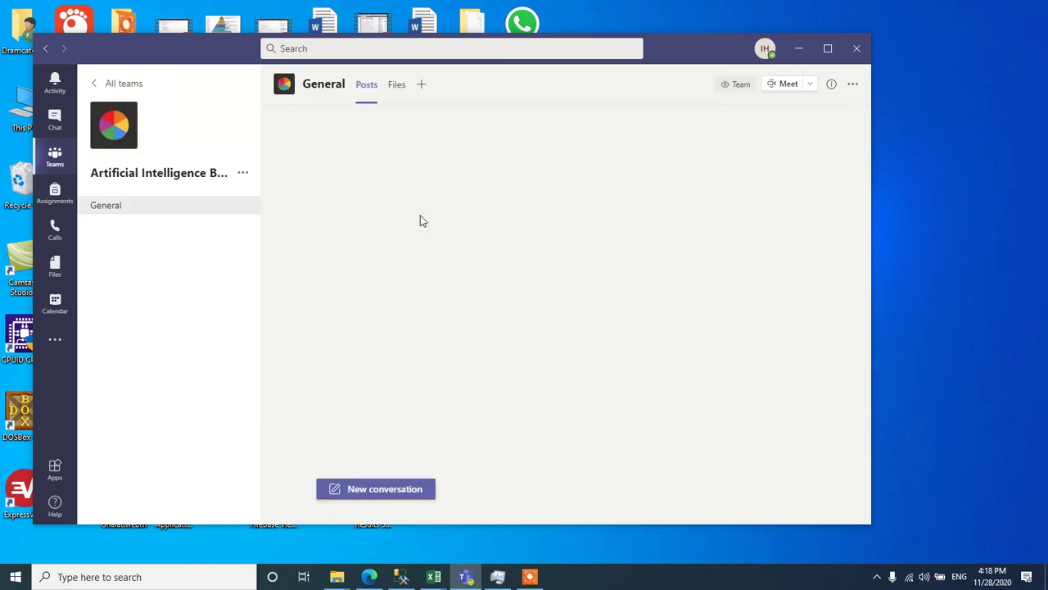
left_click(244, 174)
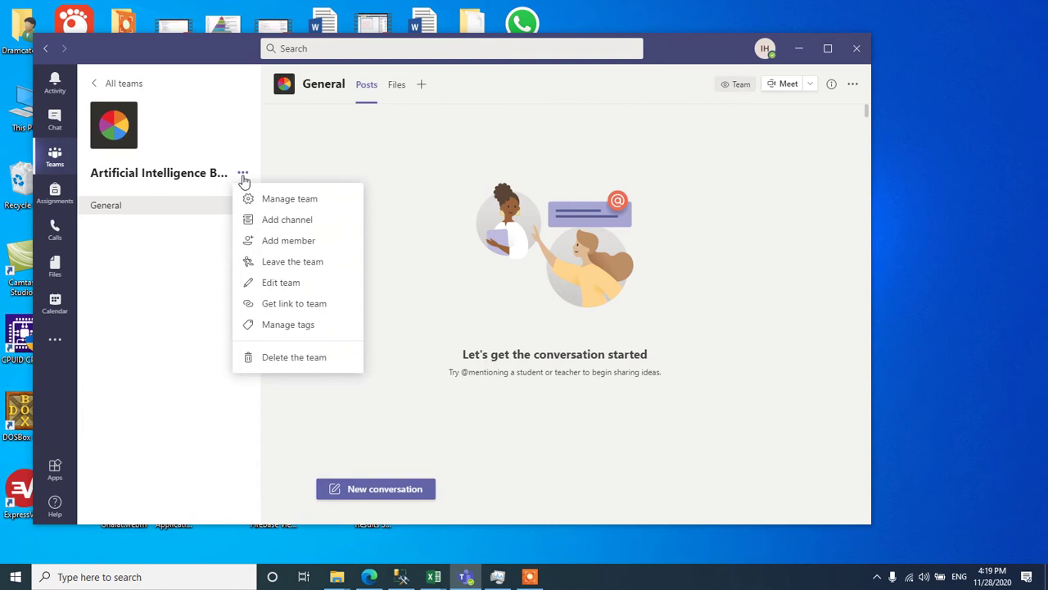
left_click(299, 244)
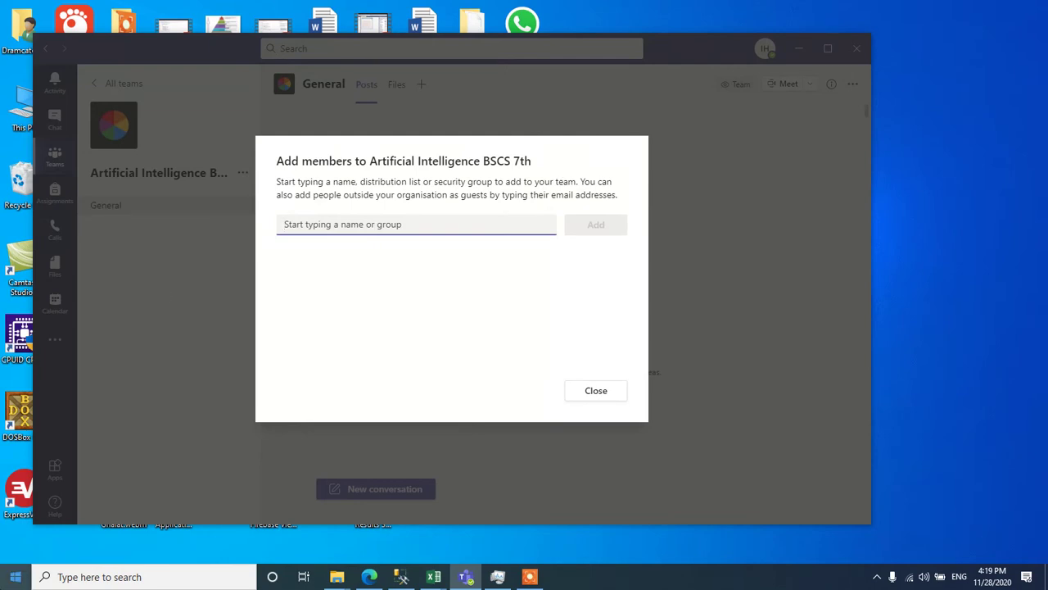
Launch Chrome, search 'refined microsoft teams', and open its Chrome Web Store listing
left_click(15, 576)
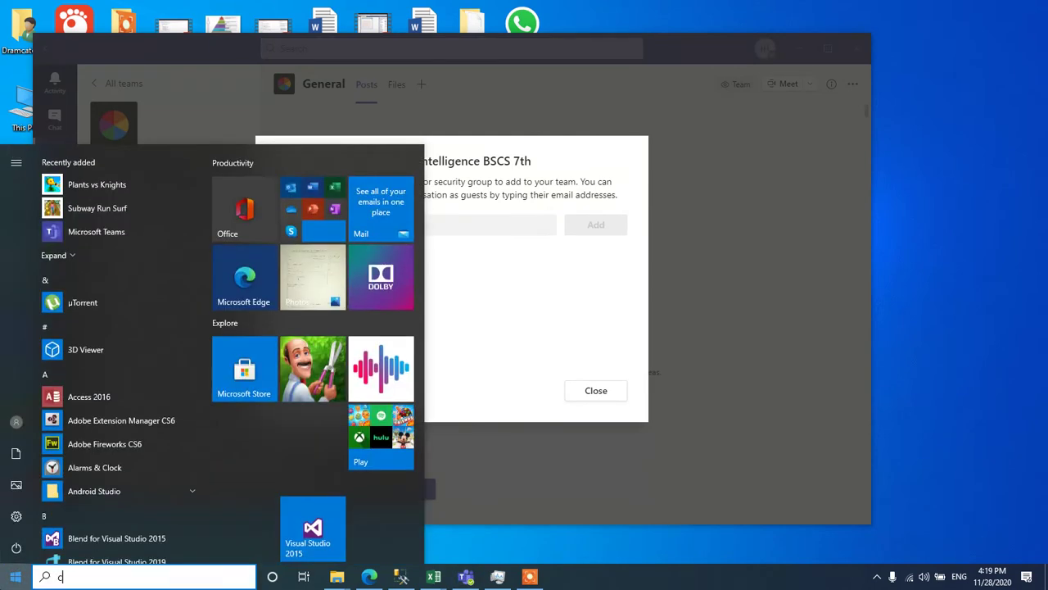
type("chrome")
key("Return")
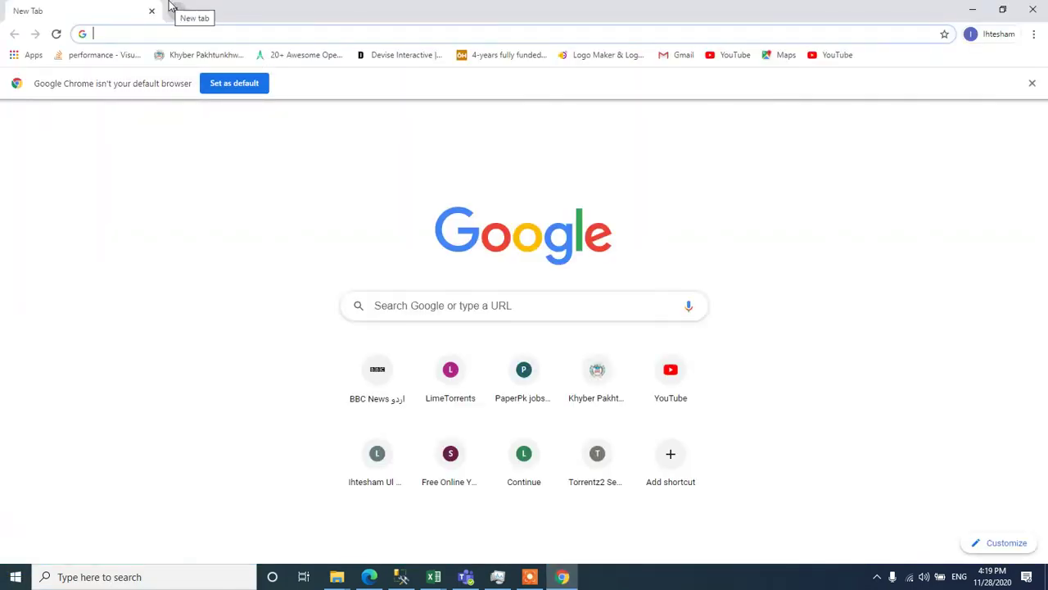
type("refi")
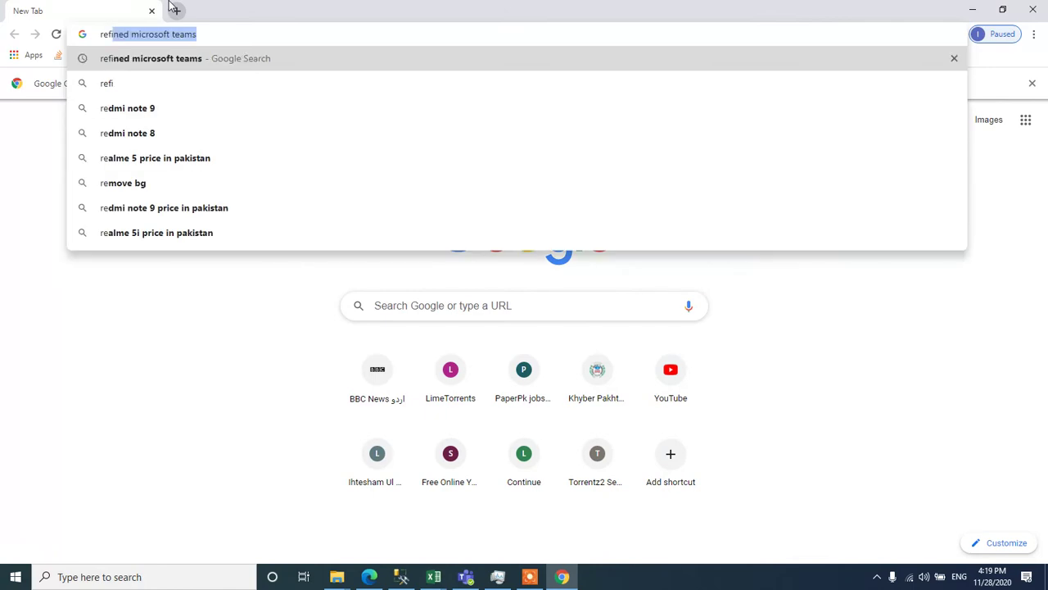
type("ned microsoft teams")
key("Return")
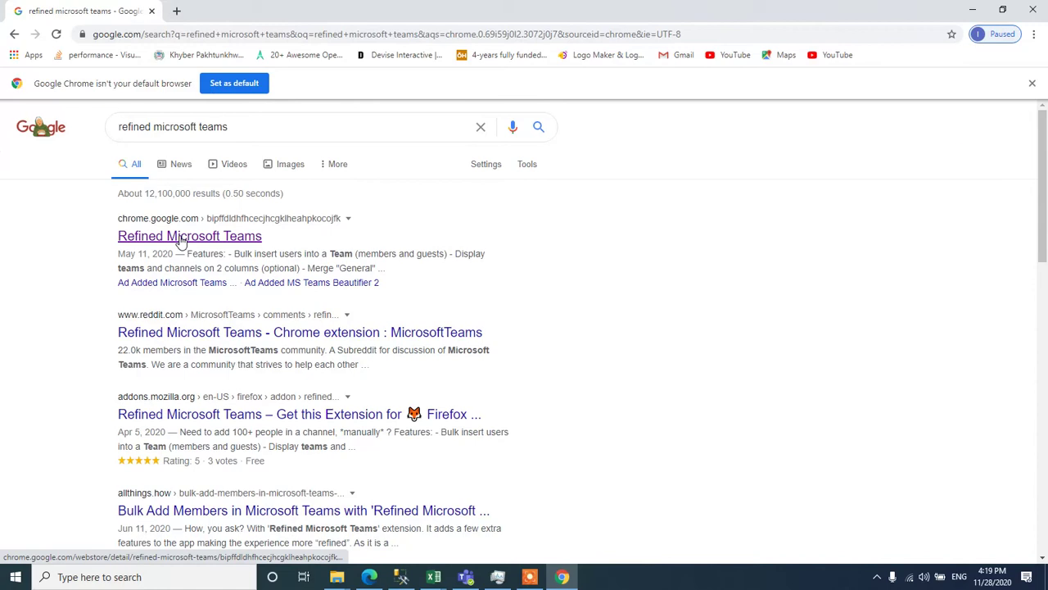
left_click(181, 237)
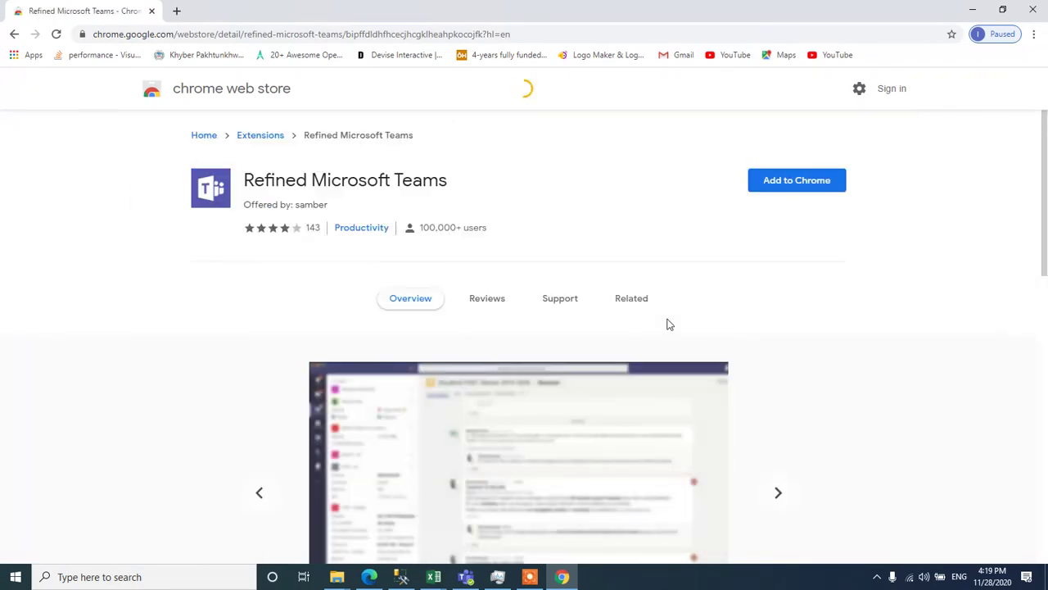
Add the Refined Microsoft Teams extension to Chrome and dismiss the confirmation notice
left_click(802, 182)
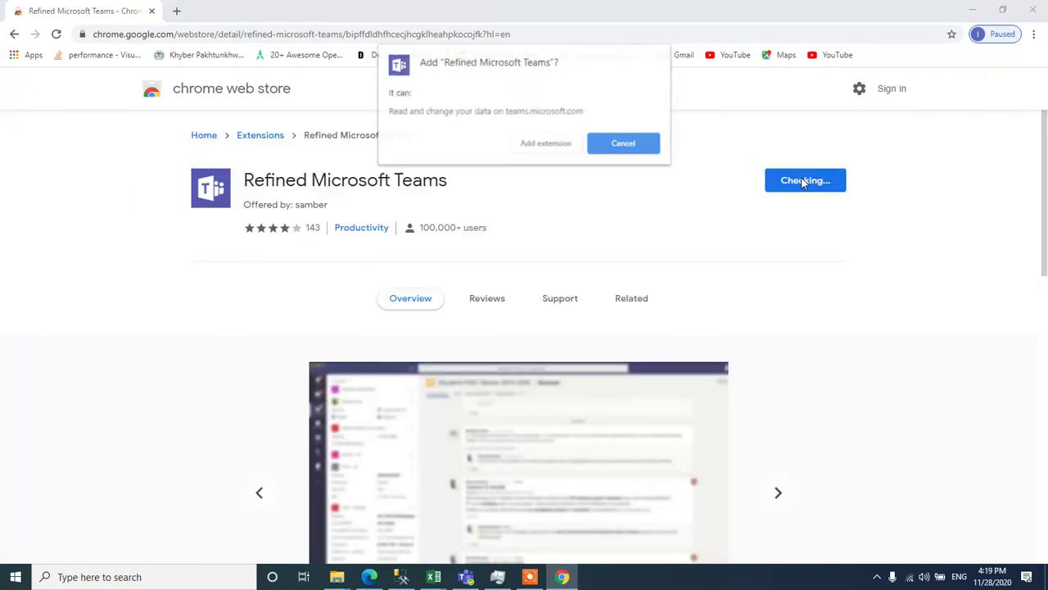
left_click(545, 144)
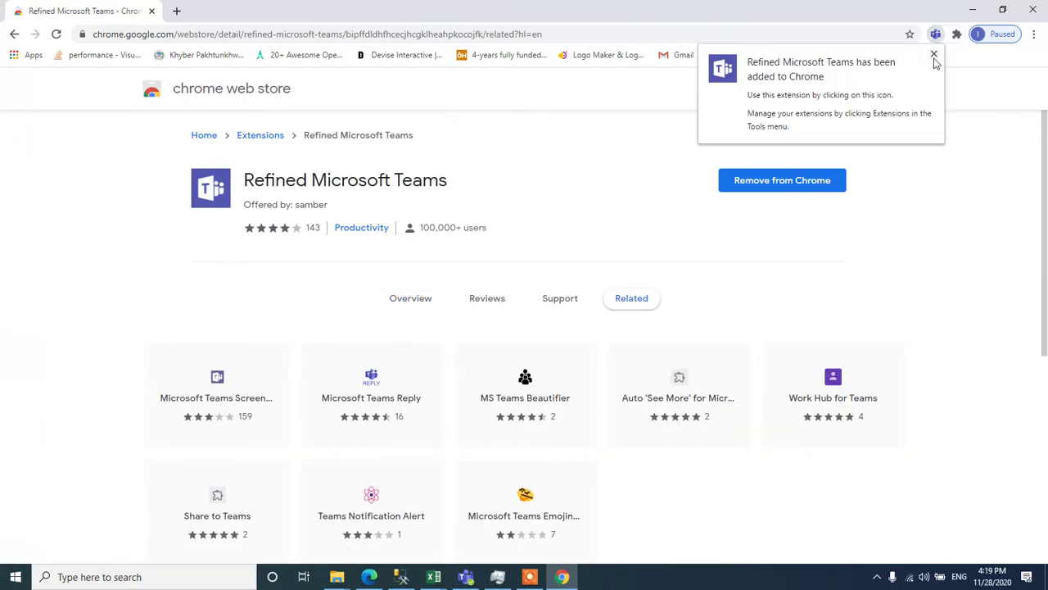
left_click(934, 54)
Load the Microsoft Teams web app from the Chrome address bar
left_click(410, 35)
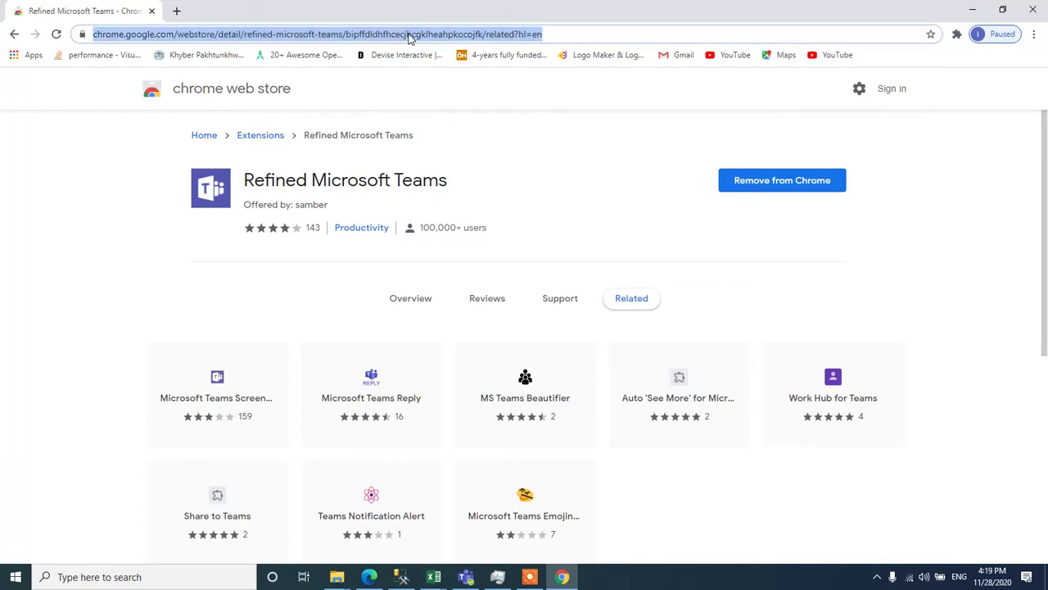
type("tem")
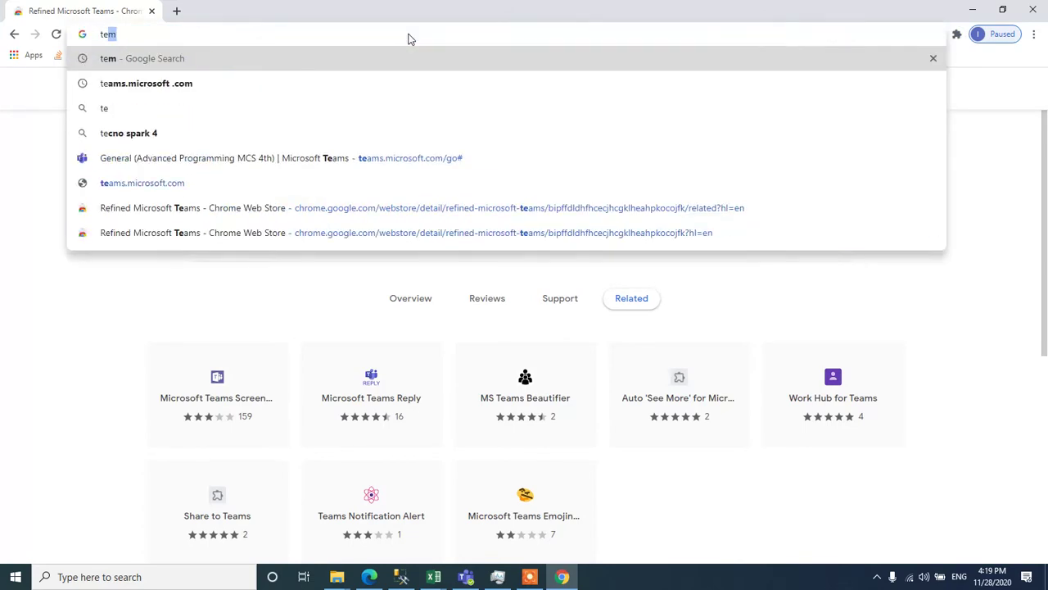
type("ams")
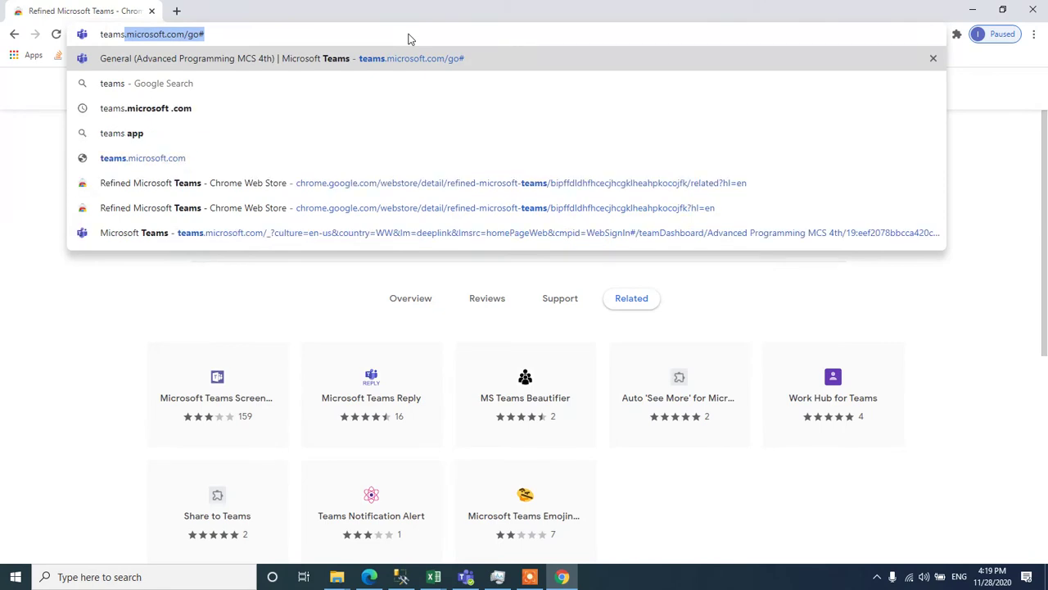
key("End")
key("BackSpace")
key("BackSpace")
key("BackSpace")
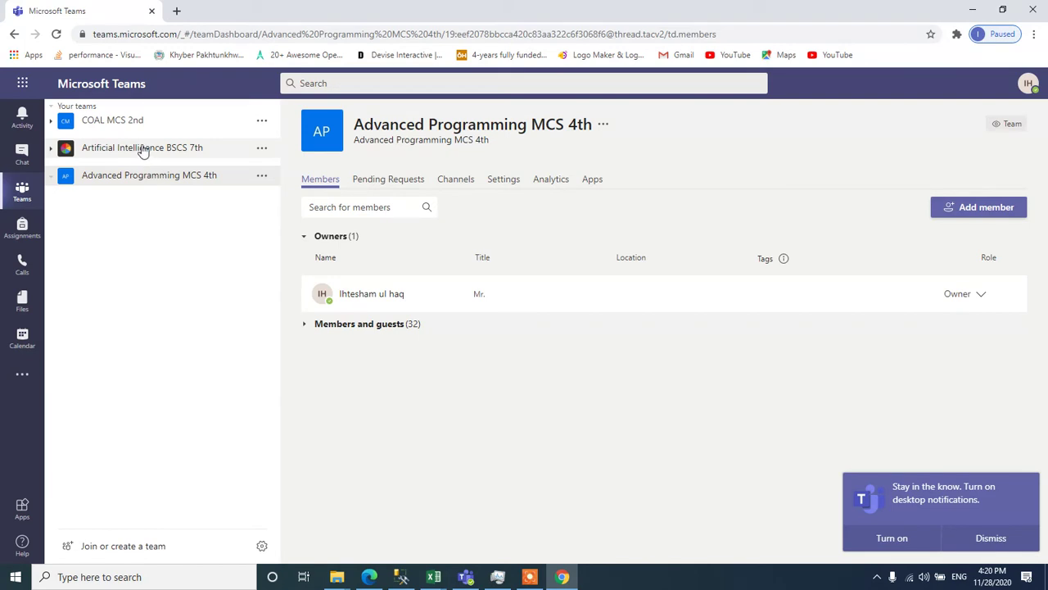
Open Manage team for the Artificial Intelligence BSCS 7th team
left_click(143, 152)
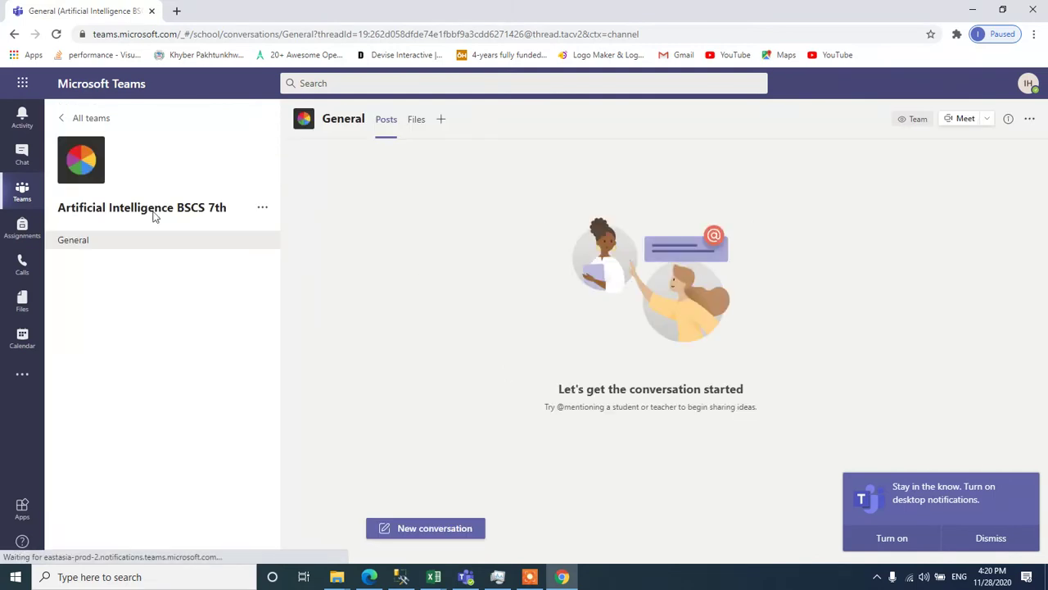
left_click(262, 207)
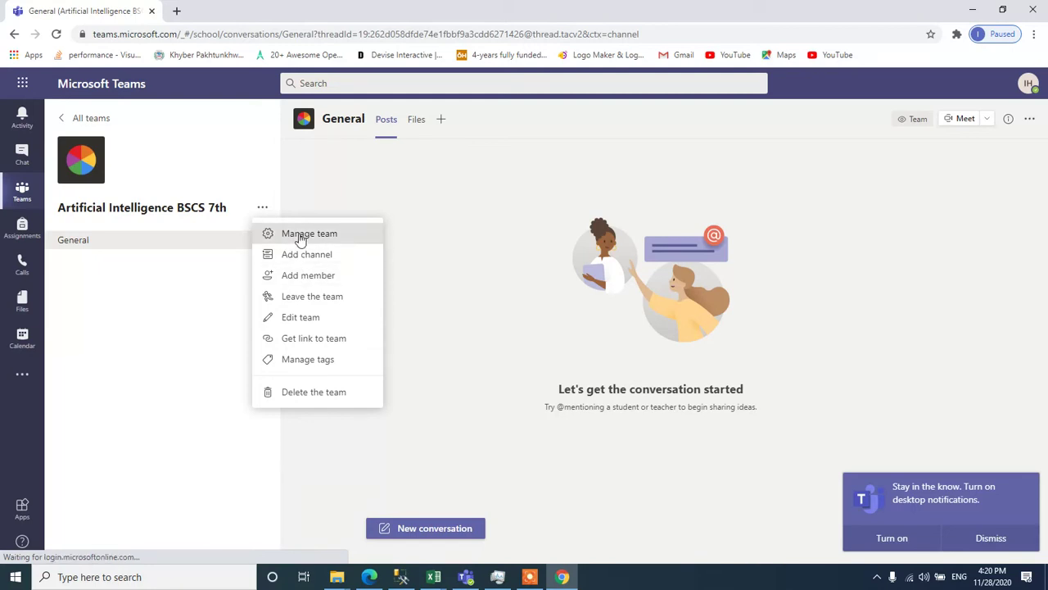
left_click(299, 235)
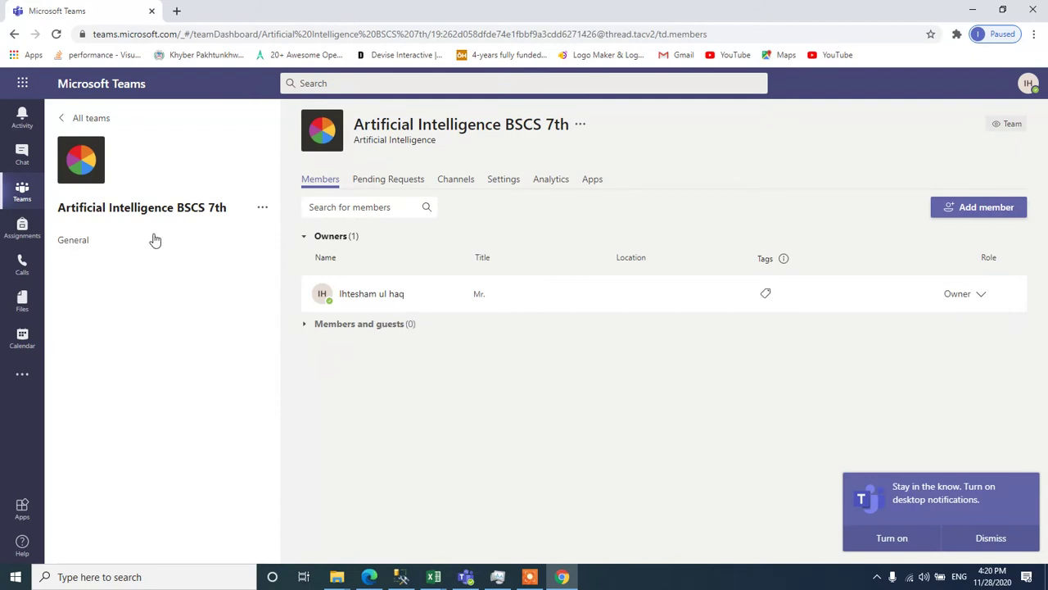
Open Add member for the team, focus the bulk email box, and bring up Excel
left_click(262, 209)
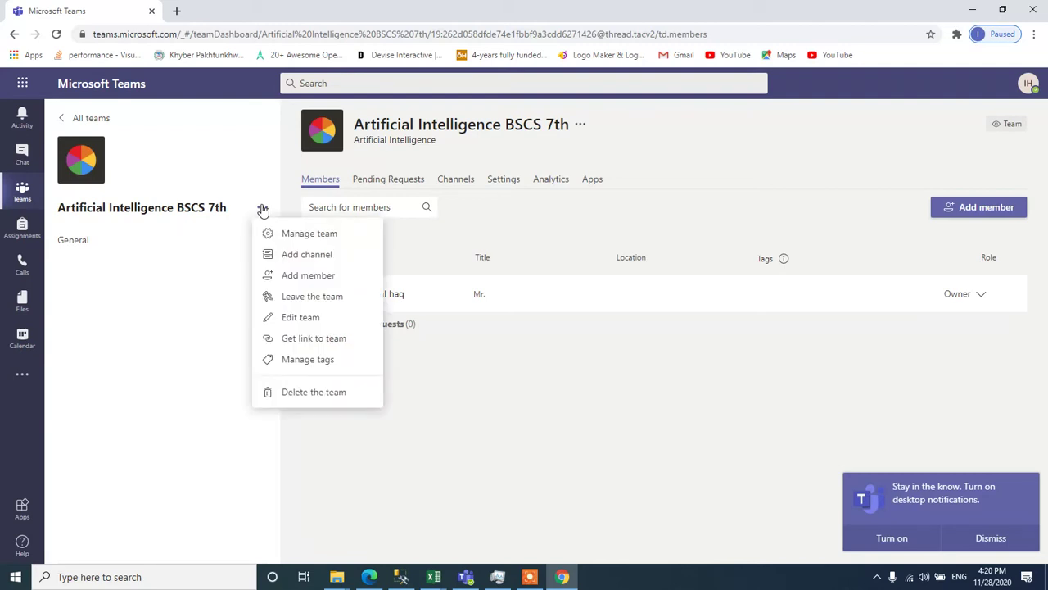
left_click(310, 276)
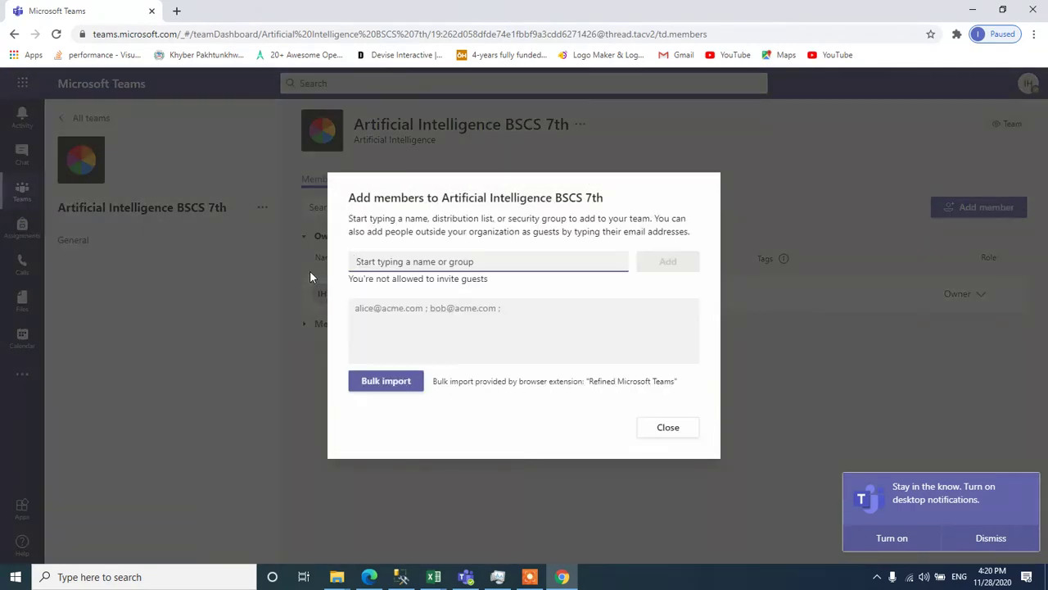
left_click(398, 318)
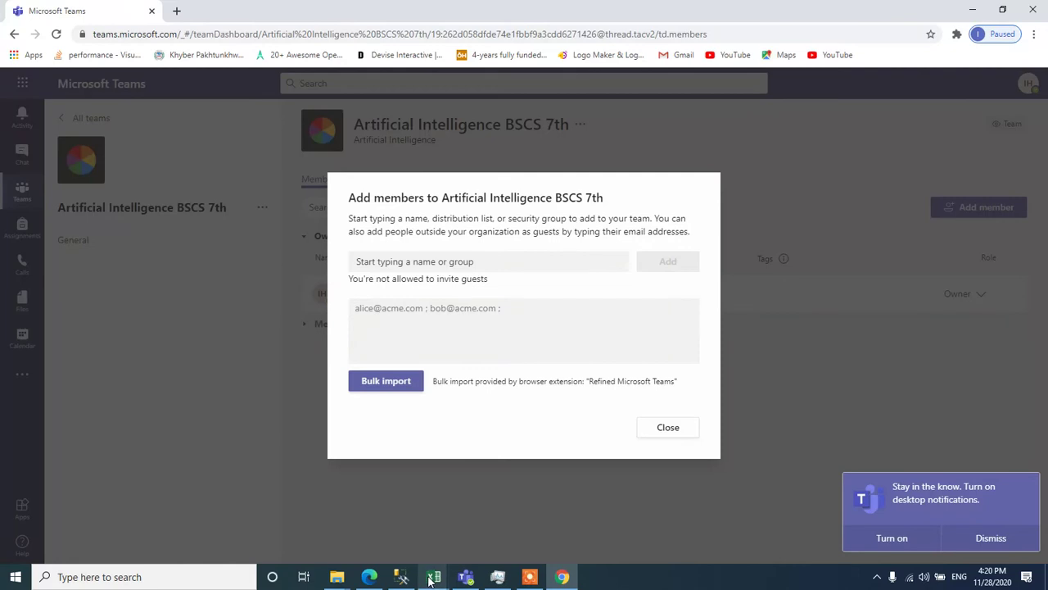
mouse_move(430, 579)
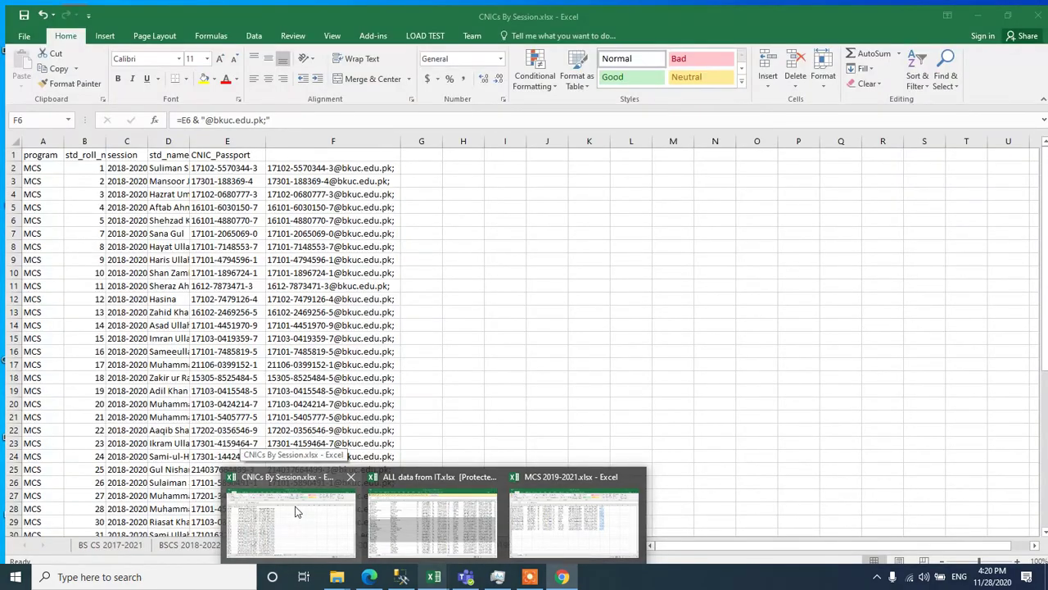
left_click(297, 512)
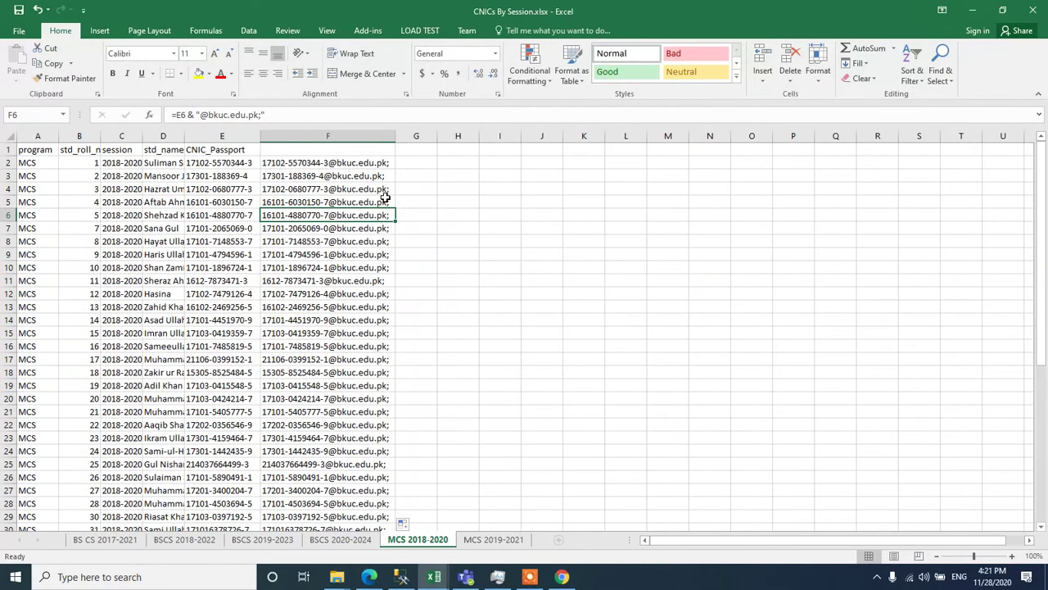
left_click(340, 542)
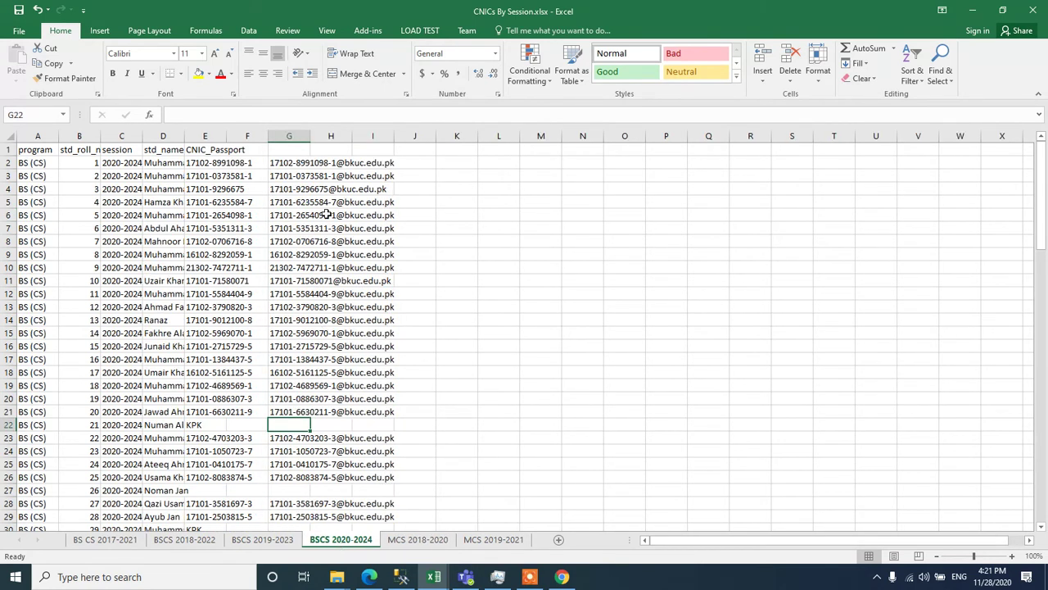
left_click(321, 164)
left_click(282, 163)
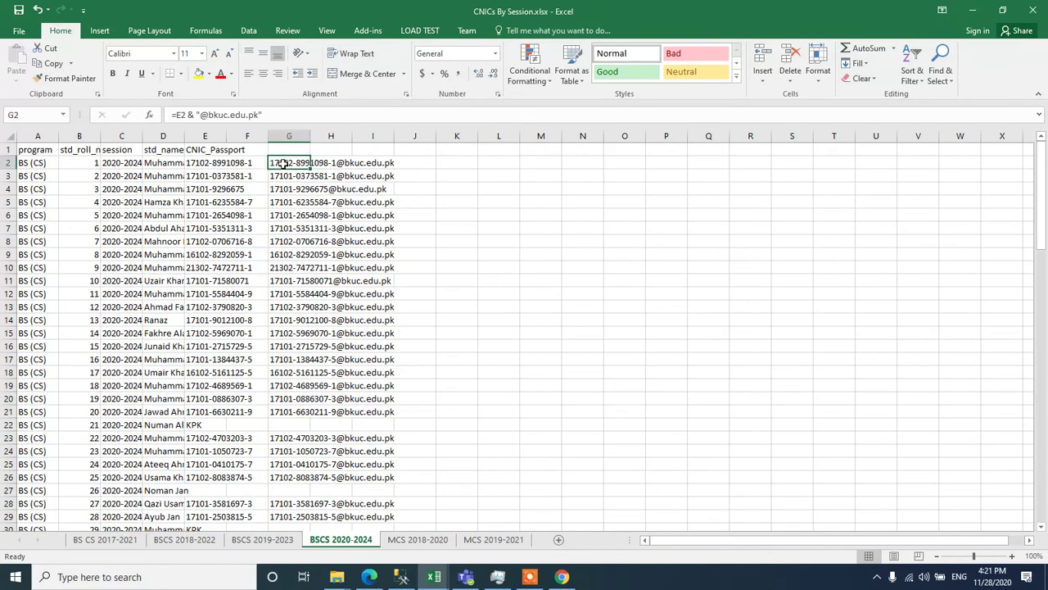
left_click(260, 115)
type(";")
key("ctrl+Return")
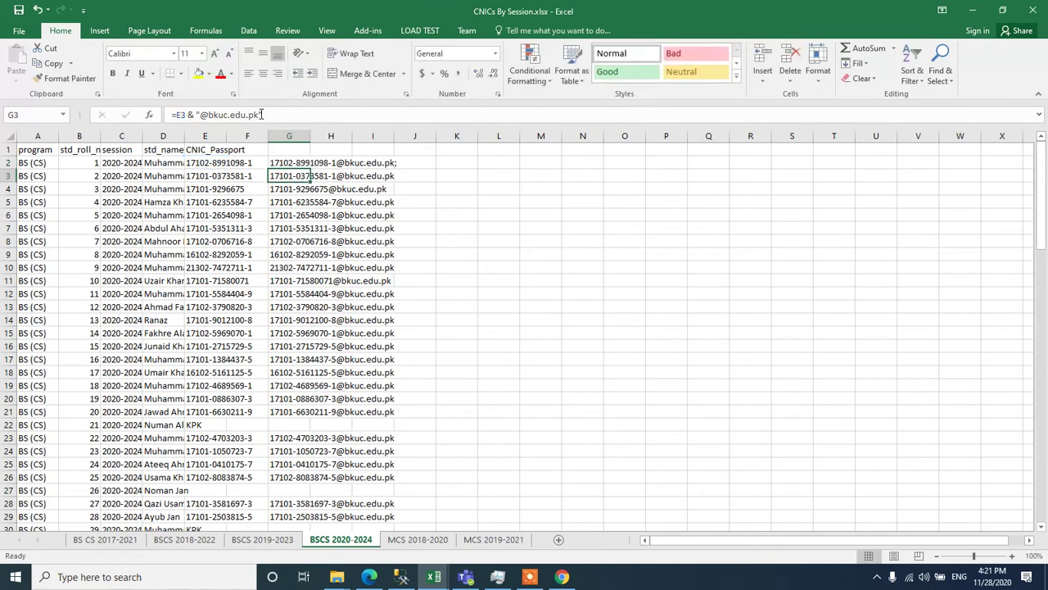
left_click(379, 164)
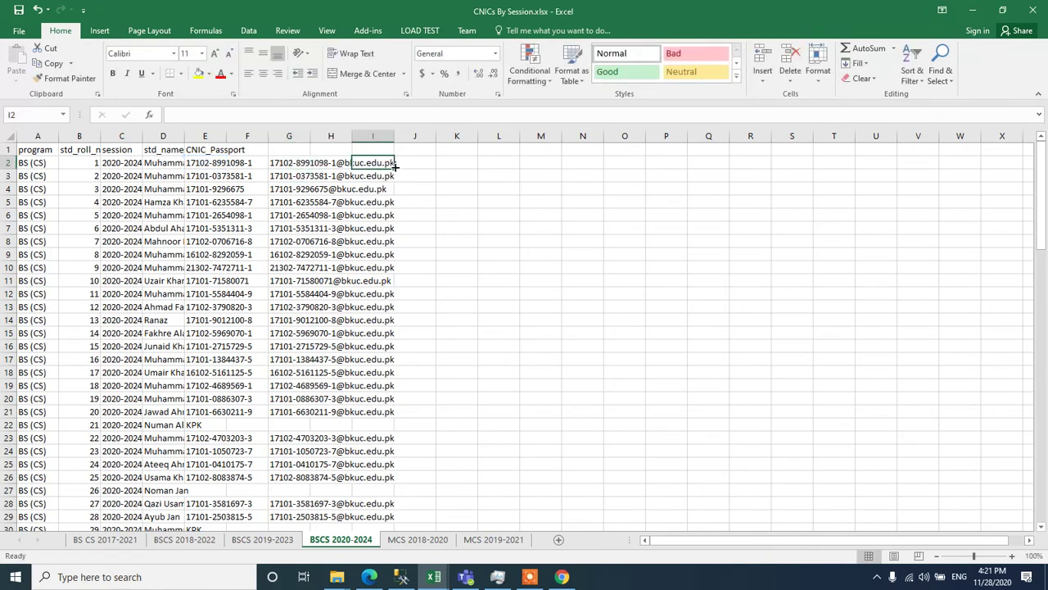
left_click(288, 164)
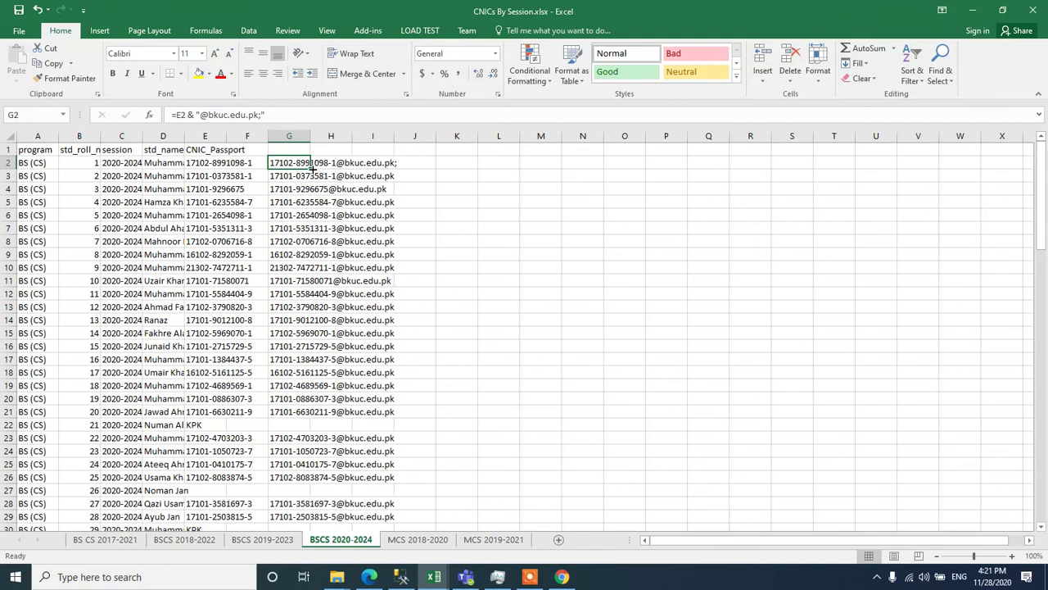
Fill G2's formula down to row 101 and clear invalid addresses in G100, G96, G60, G51
mouse_move(310, 168)
left_mouse_down()
mouse_move(299, 584)
mouse_move(302, 496)
left_mouse_up()
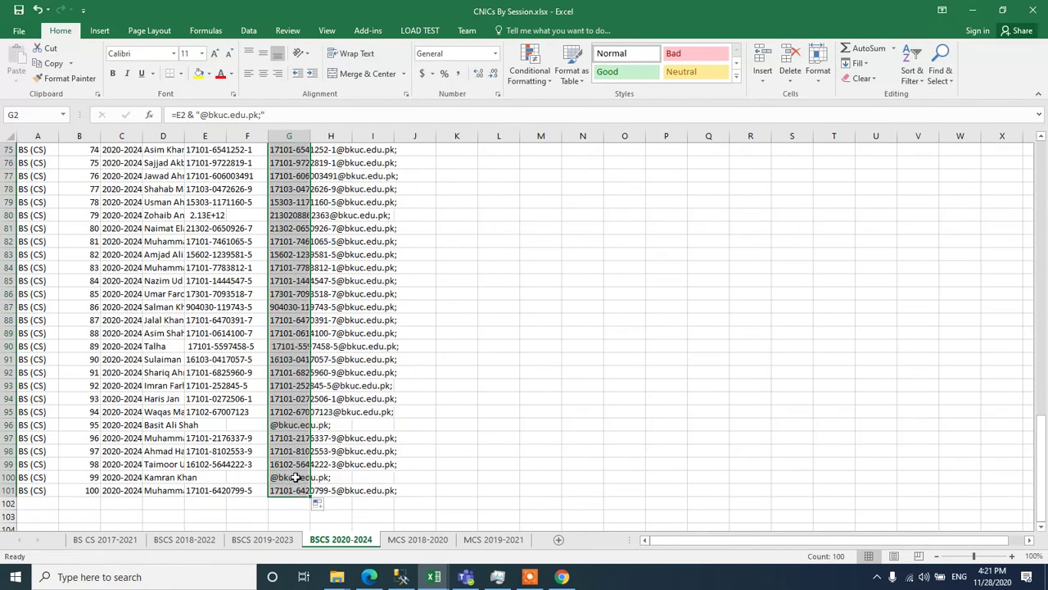
left_click(293, 477)
key("Delete")
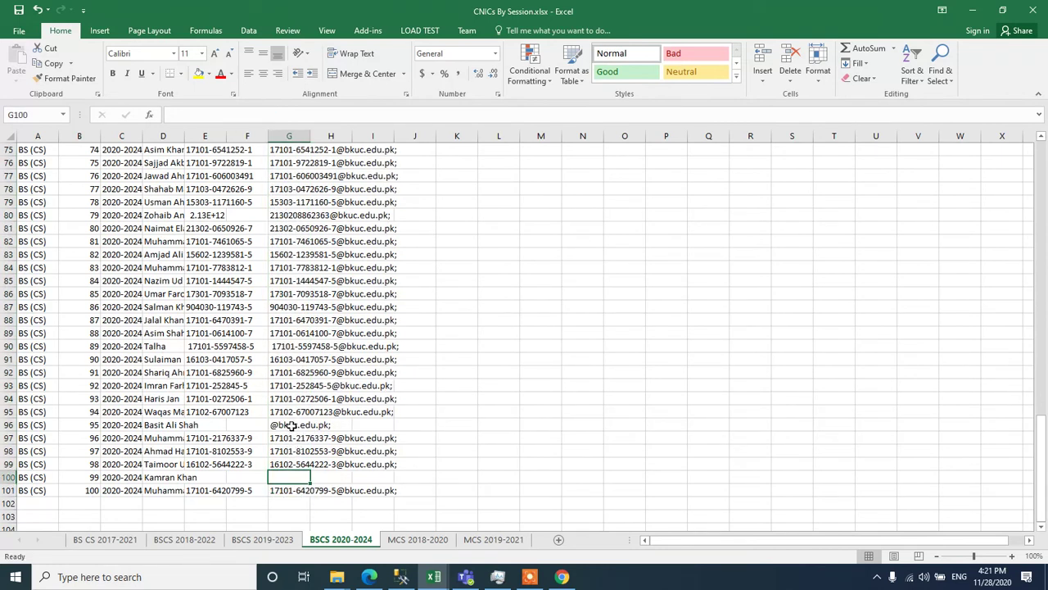
left_click(291, 425)
key("Delete")
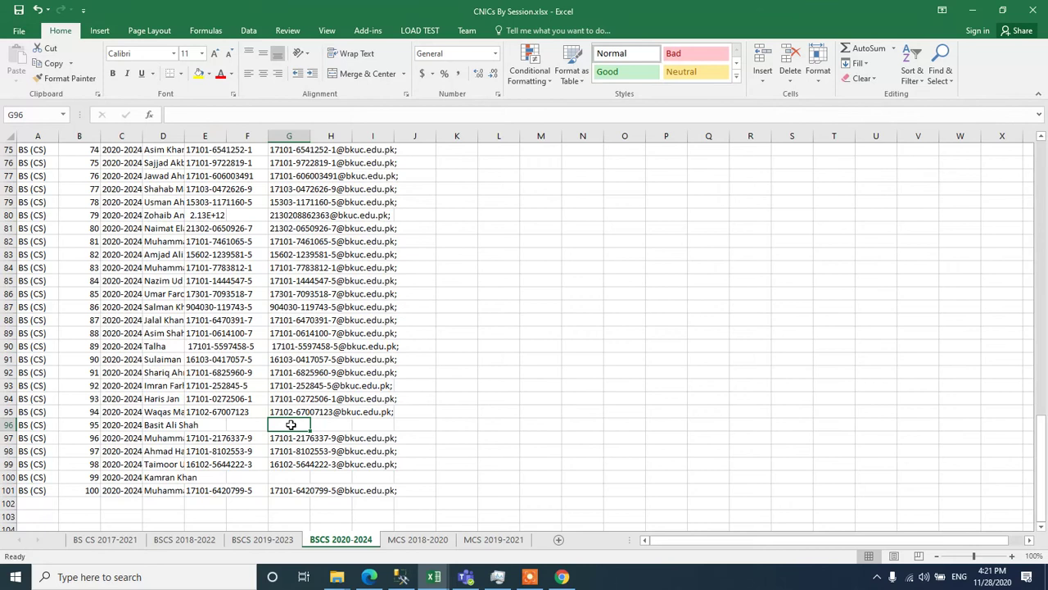
scroll(291, 425, "up", 9)
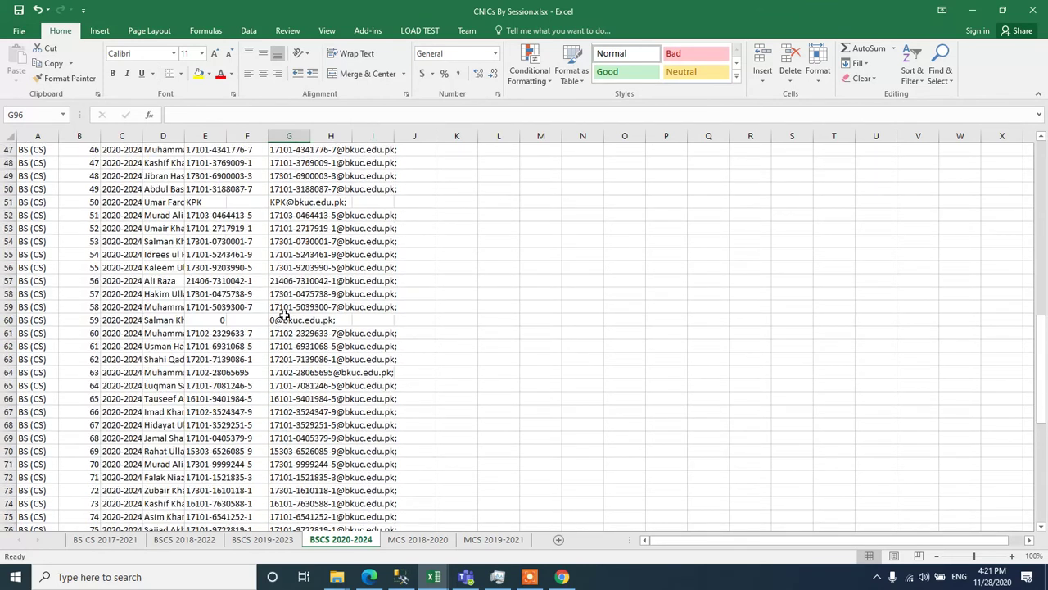
left_click(279, 320)
key("Delete")
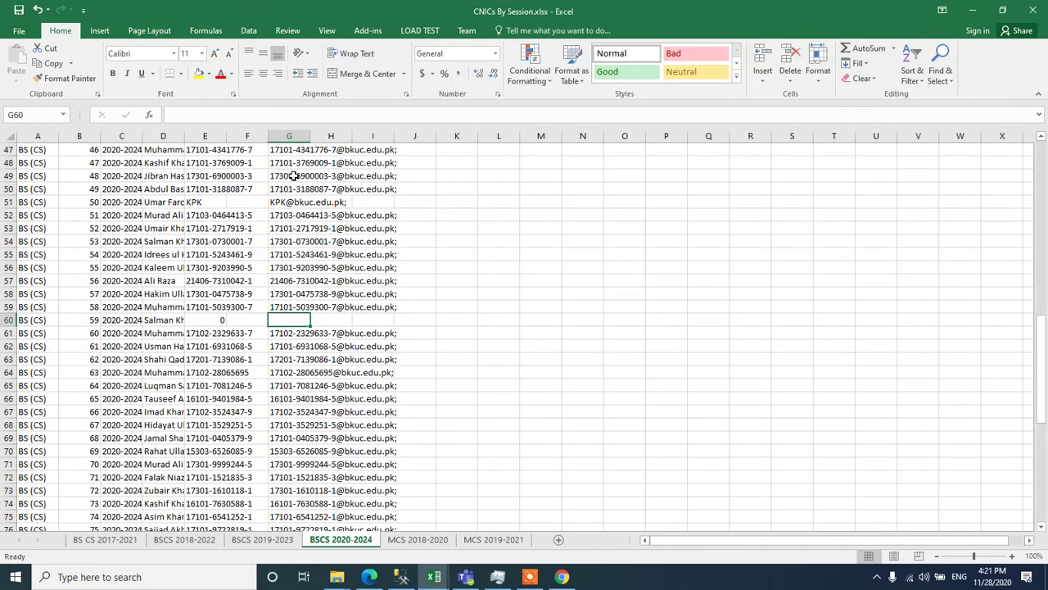
left_click(283, 202)
key("Delete")
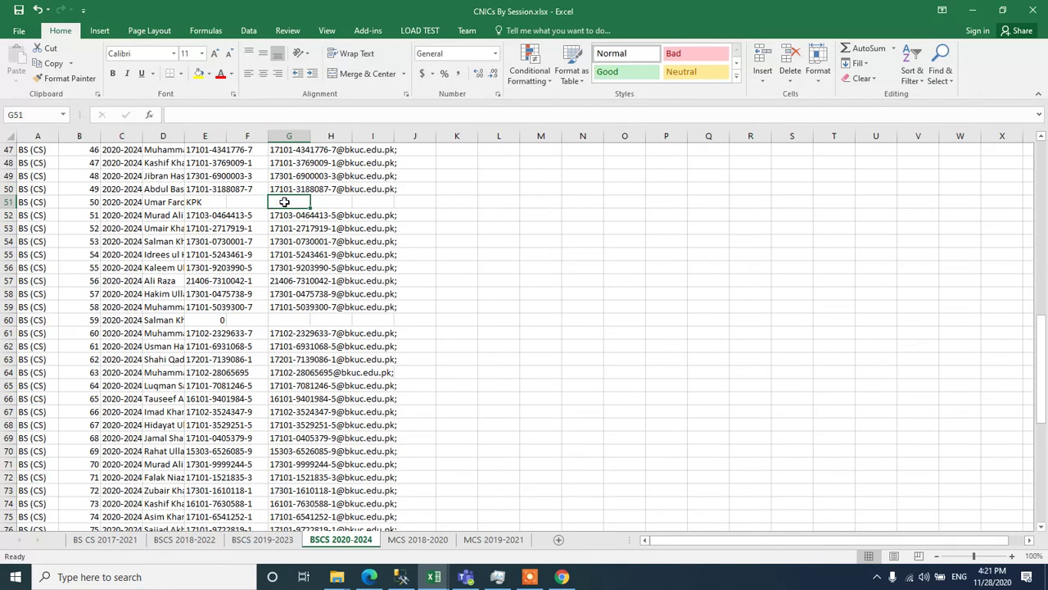
Copy all the semicolon-ended addresses in column G
scroll(284, 202, "up", 15)
left_click(288, 168)
left_click(288, 132)
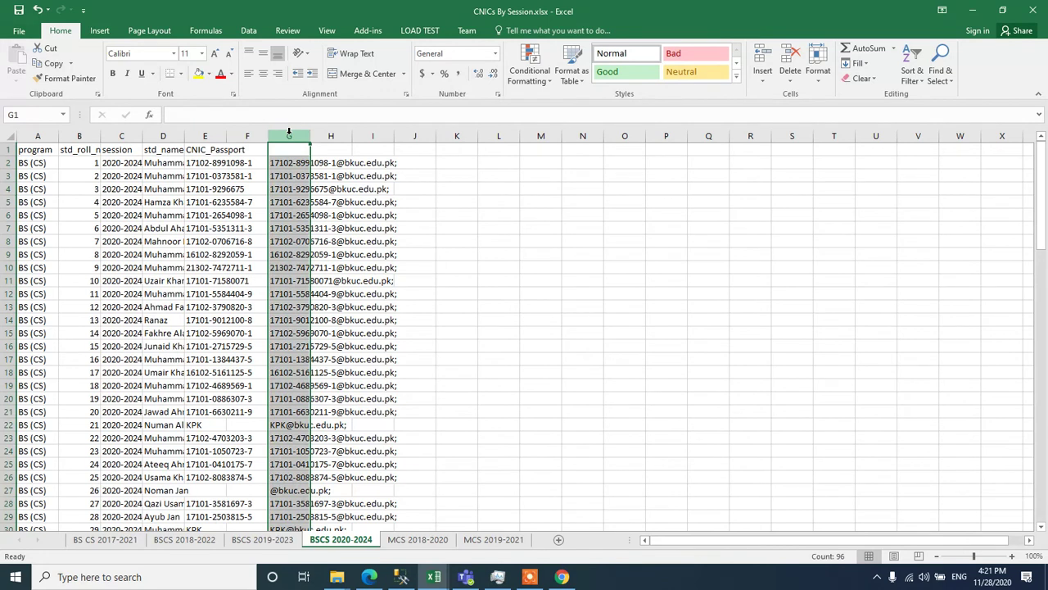
key("ctrl+c")
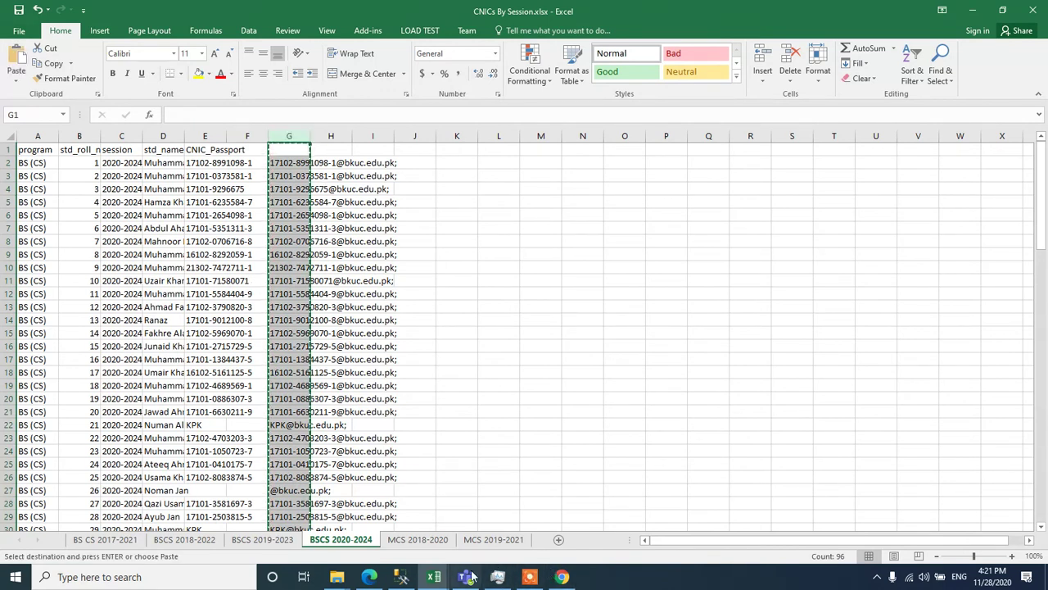
Paste the copied addresses into the Teams bulk-import box and run Bulk import
left_click(562, 577)
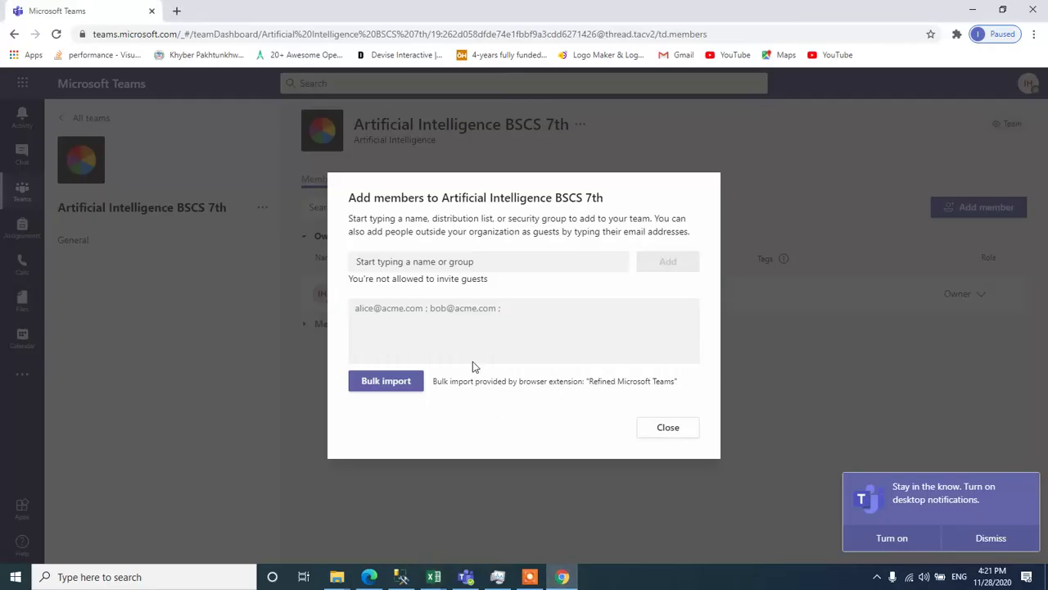
left_click(461, 309)
key("ctrl+v")
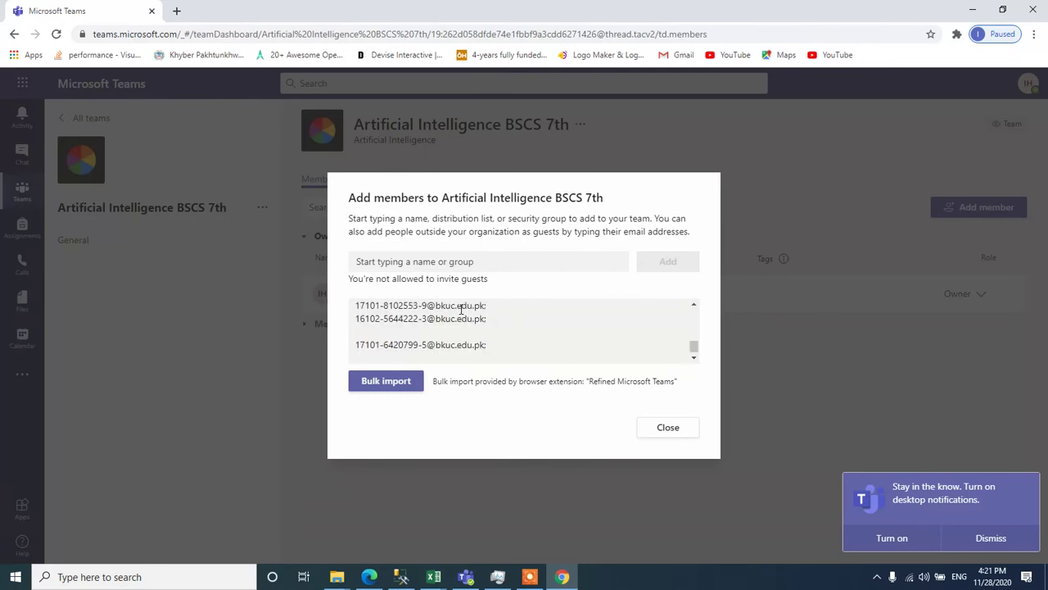
left_click(386, 381)
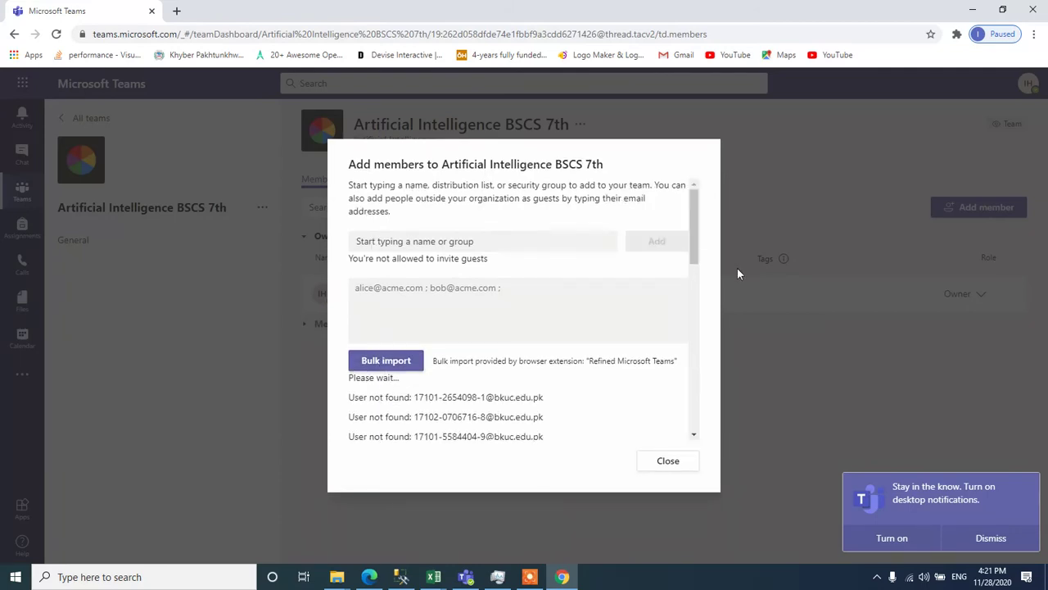
Review the import results, close them, and expand Members and guests showing 32 people
left_click_drag(699, 228, 690, 464)
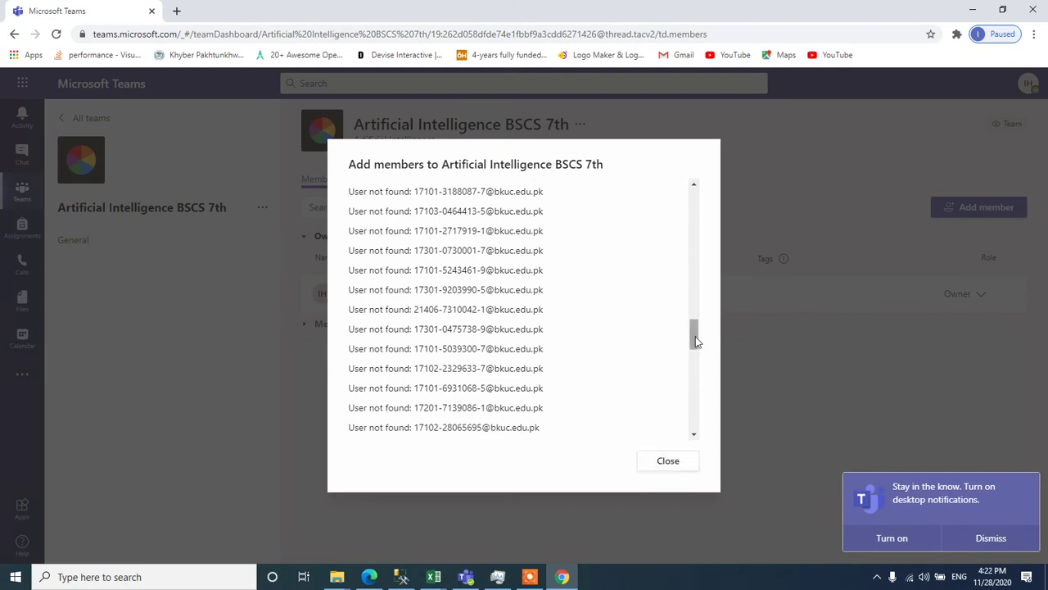
left_click_drag(696, 342, 693, 413)
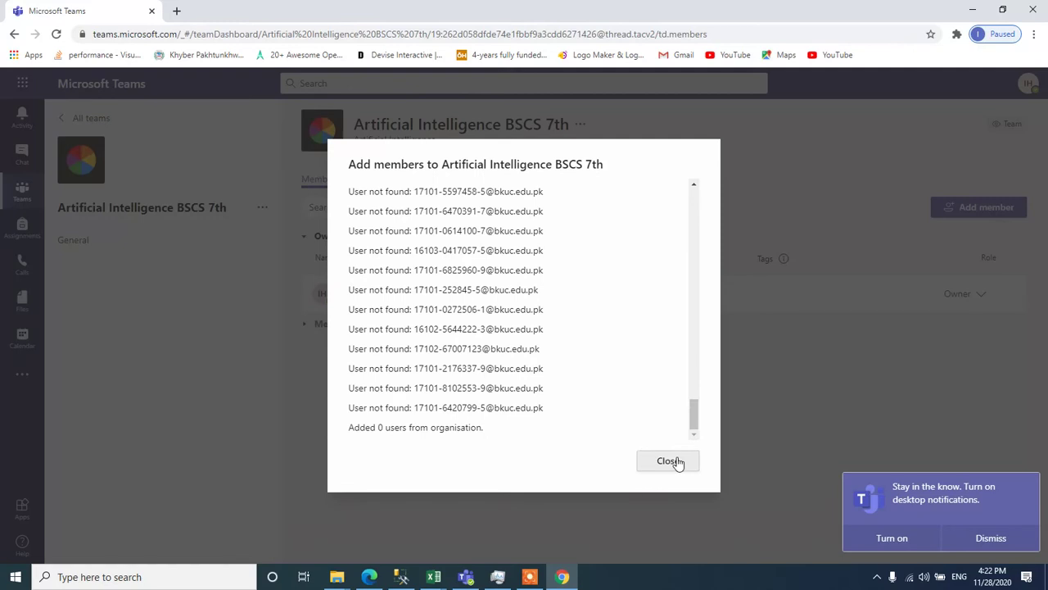
left_click(677, 463)
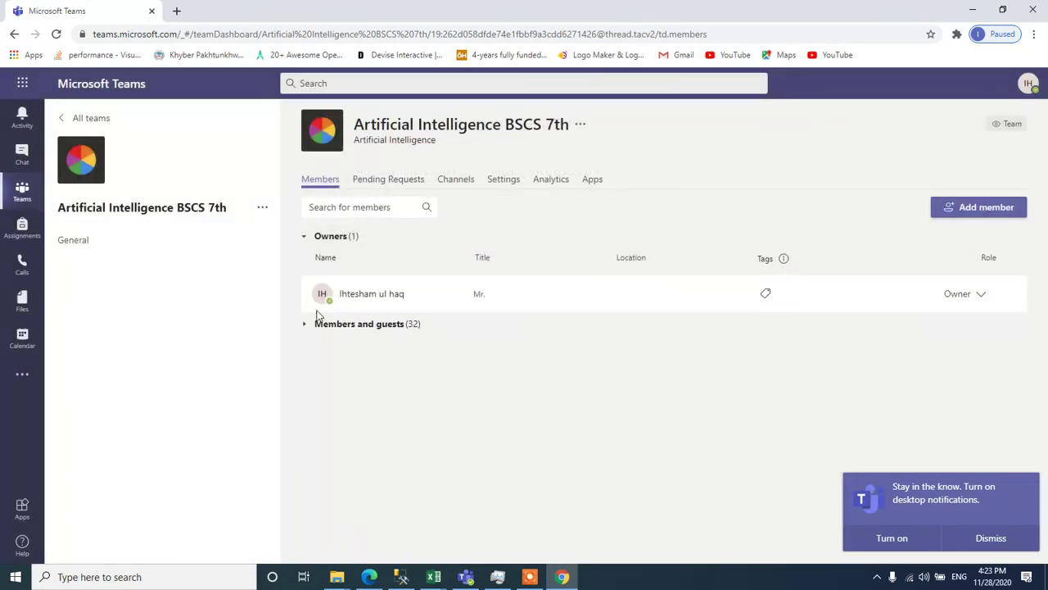
left_click(303, 326)
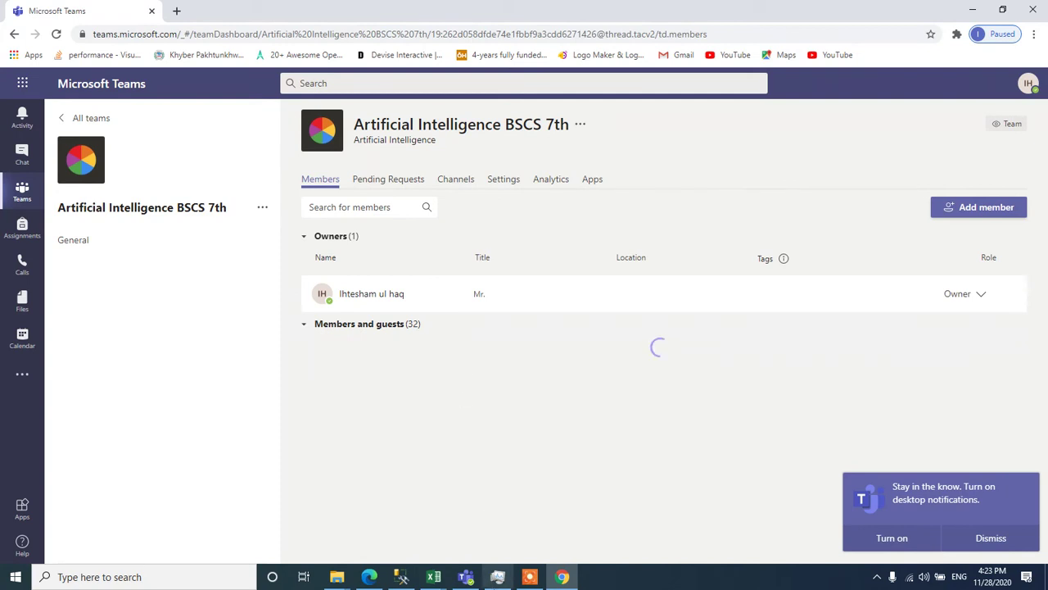
left_click(467, 578)
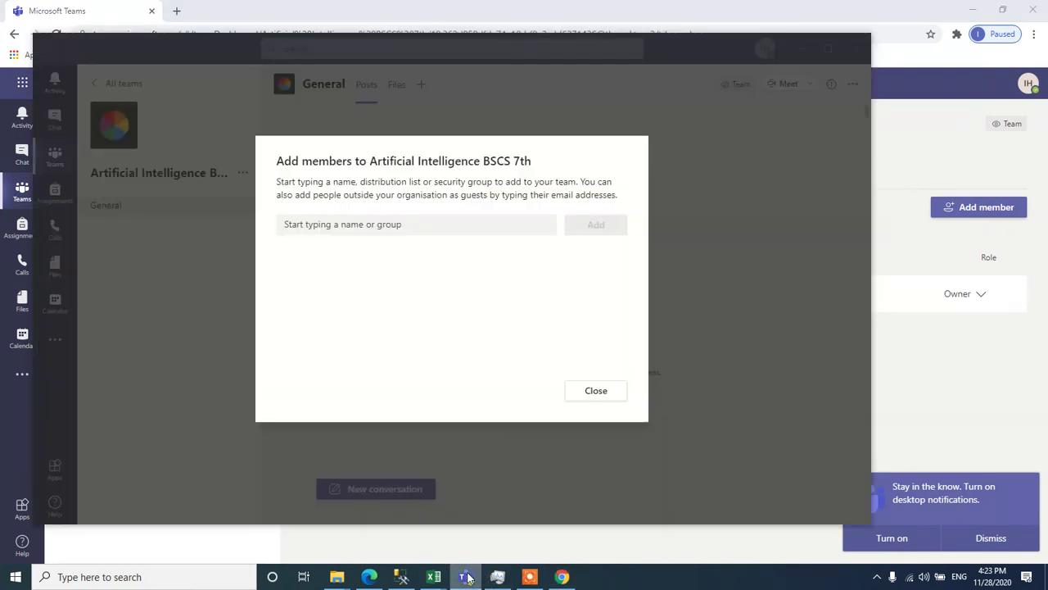
Close Add members in the desktop app and open Manage team for Artificial Intelligence BSCS 7th
left_click(601, 393)
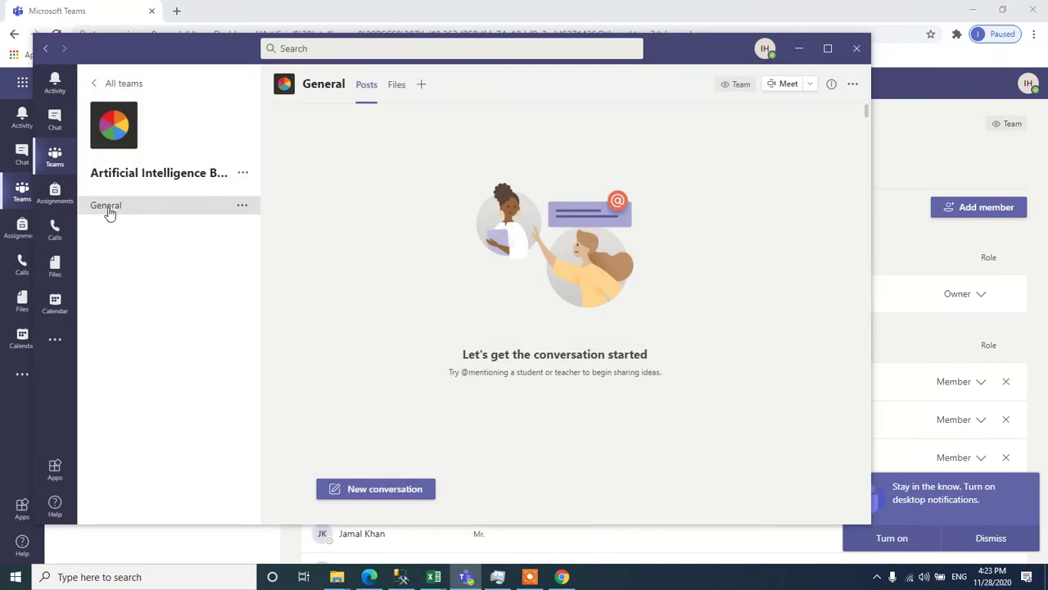
left_click(243, 206)
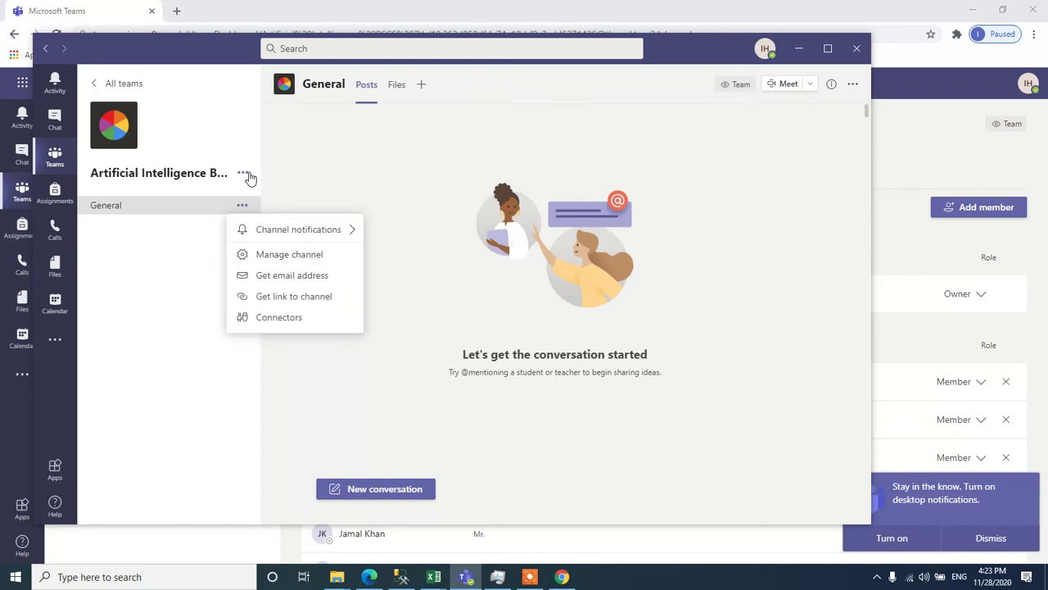
left_click(246, 173)
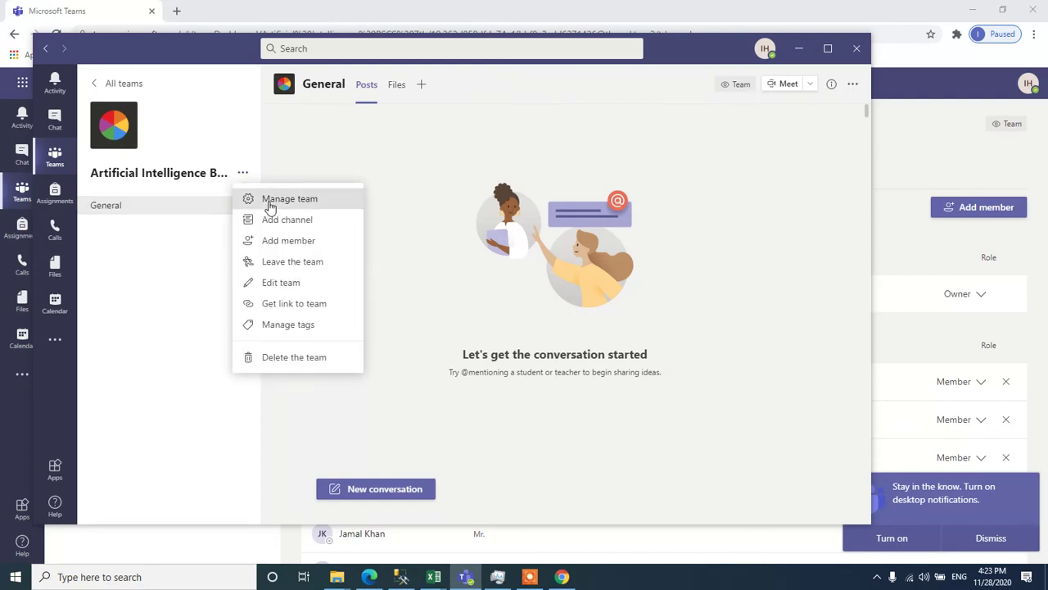
left_click(270, 201)
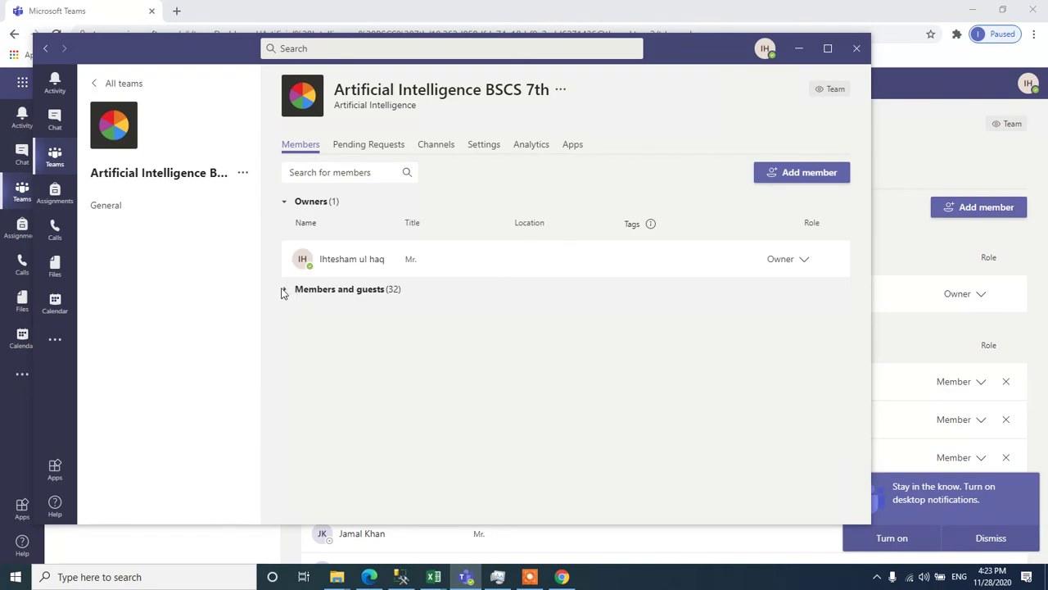